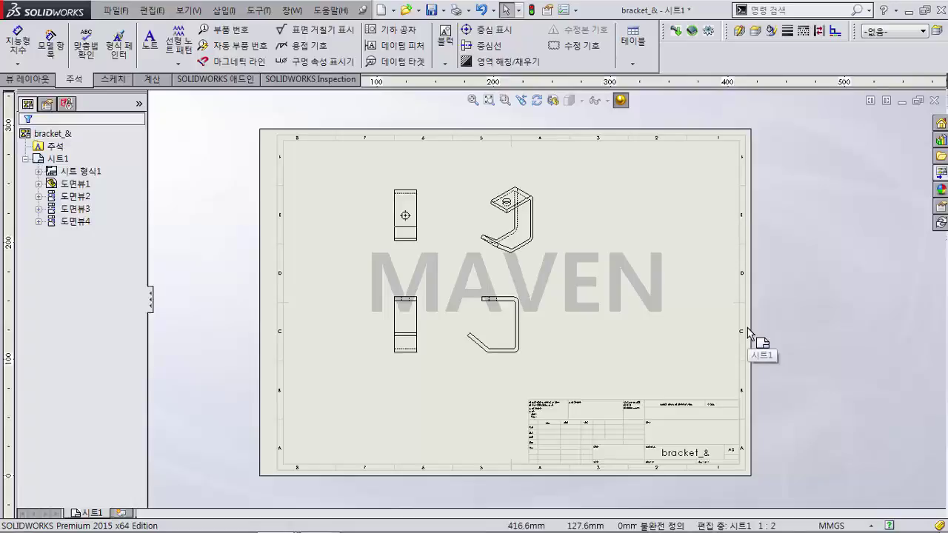
# Create a new drawing from the 도면 template with the default A3 sheet format.
pyautogui.click(116, 11)
pyautogui.click(137, 41)
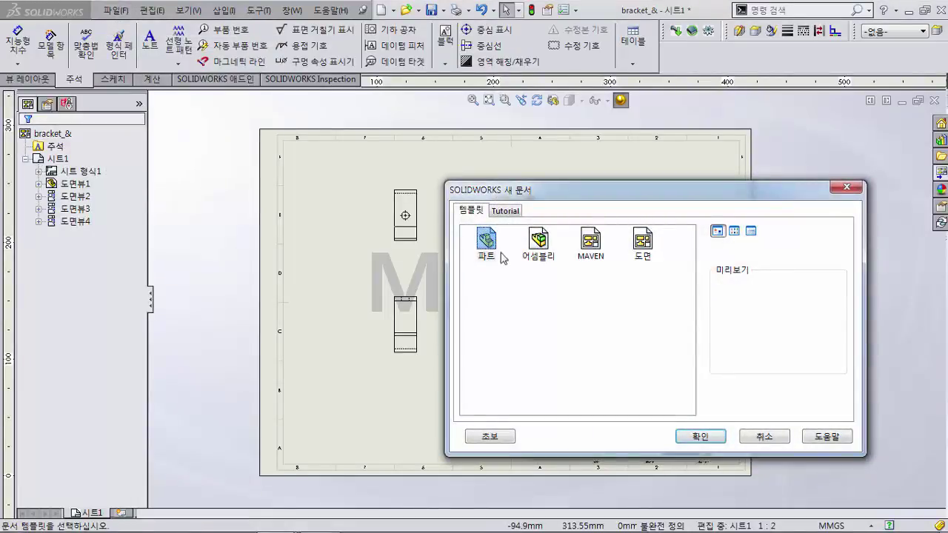
pyautogui.doubleClick(640, 240)
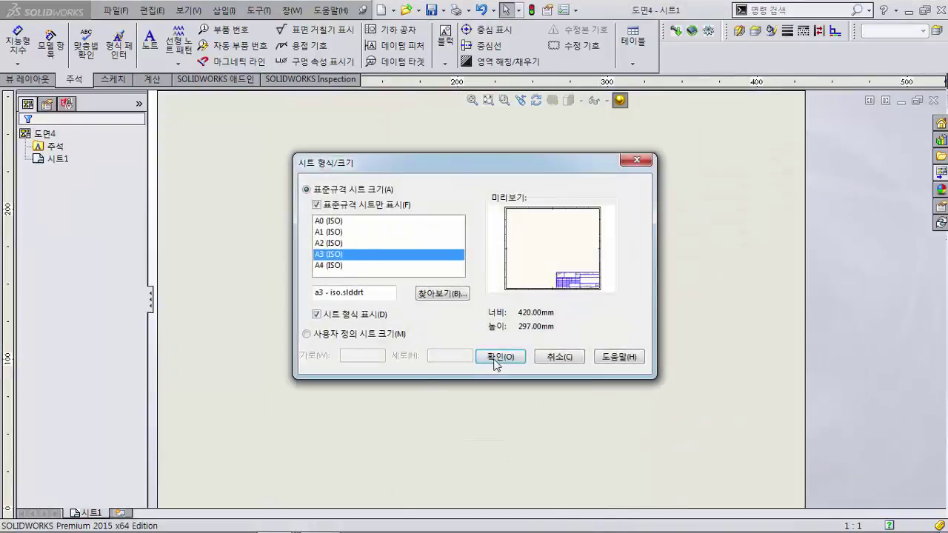
pyautogui.click(498, 359)
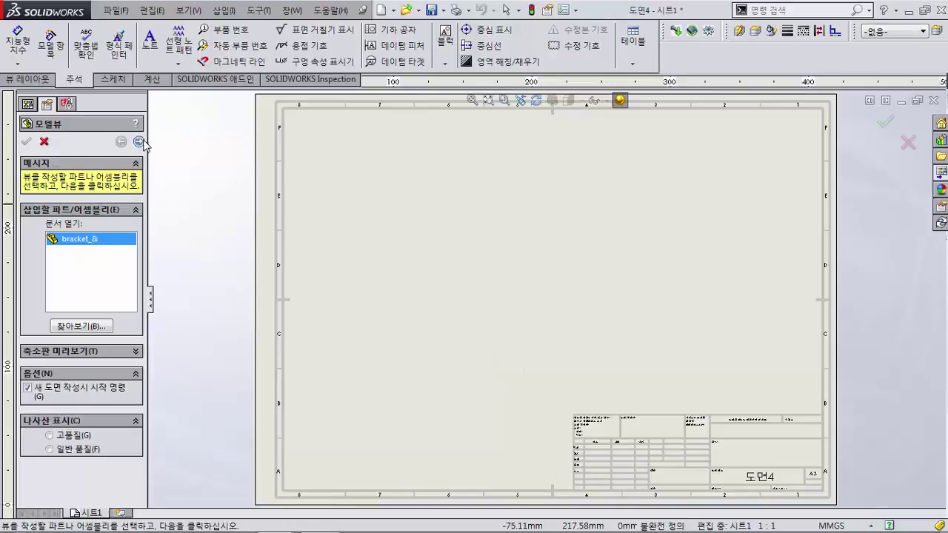
# Place an isometric view of bracket_& near the sheet centre.
pyautogui.click(139, 142)
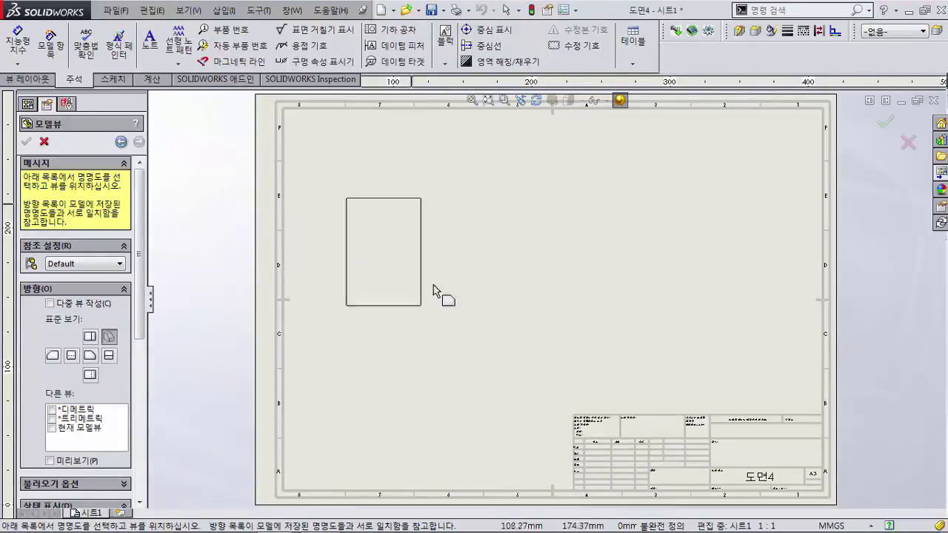
pyautogui.click(472, 273)
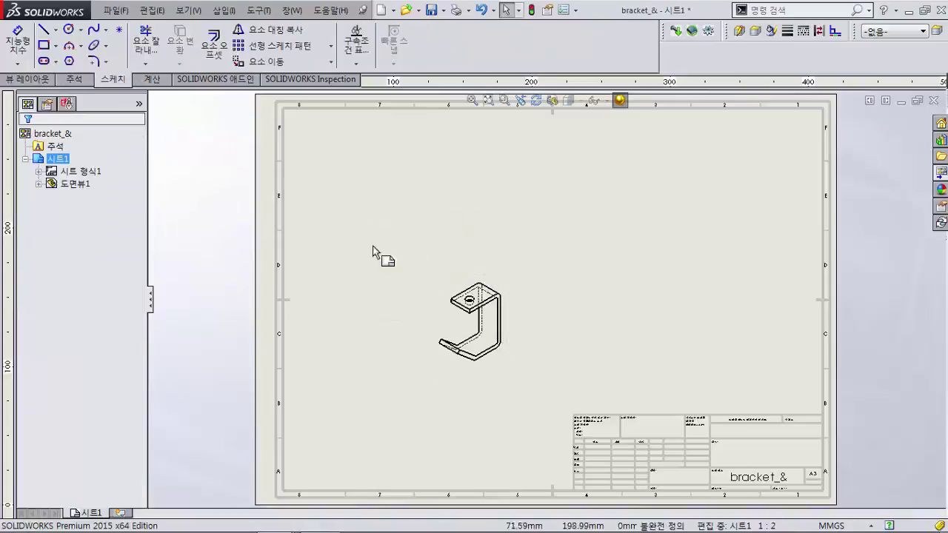
pyautogui.moveTo(506, 320); pyautogui.dragTo(551, 267)
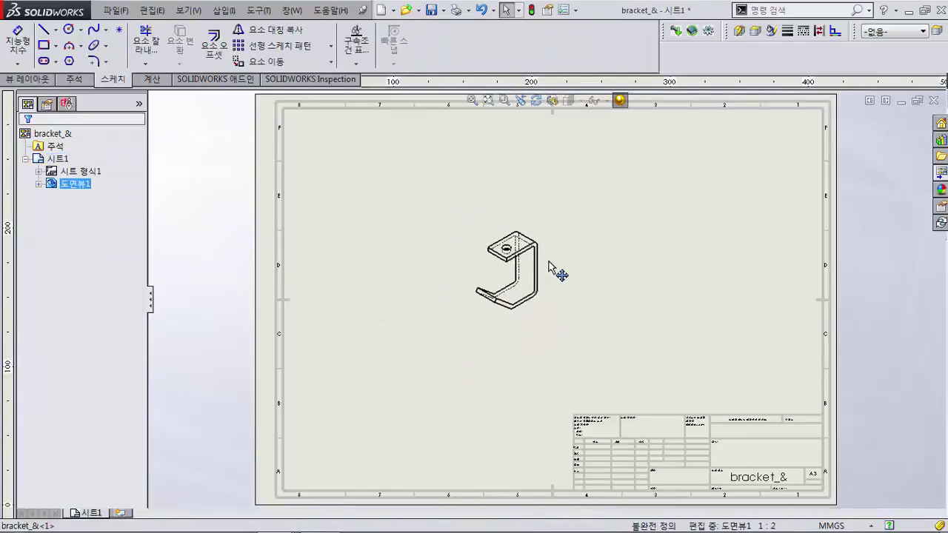
pyautogui.click(607, 342)
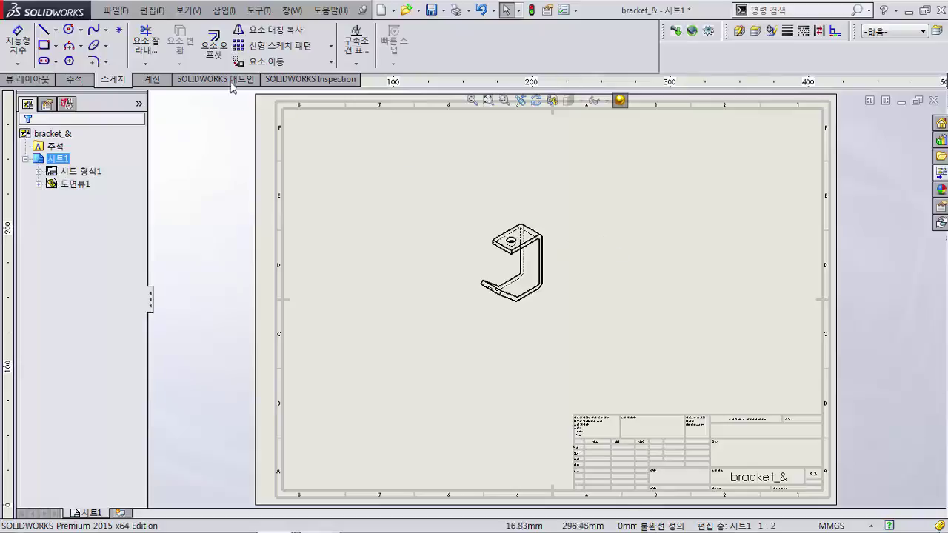
# Add a note reading 'MAVEN' on the sheet.
pyautogui.click(74, 79)
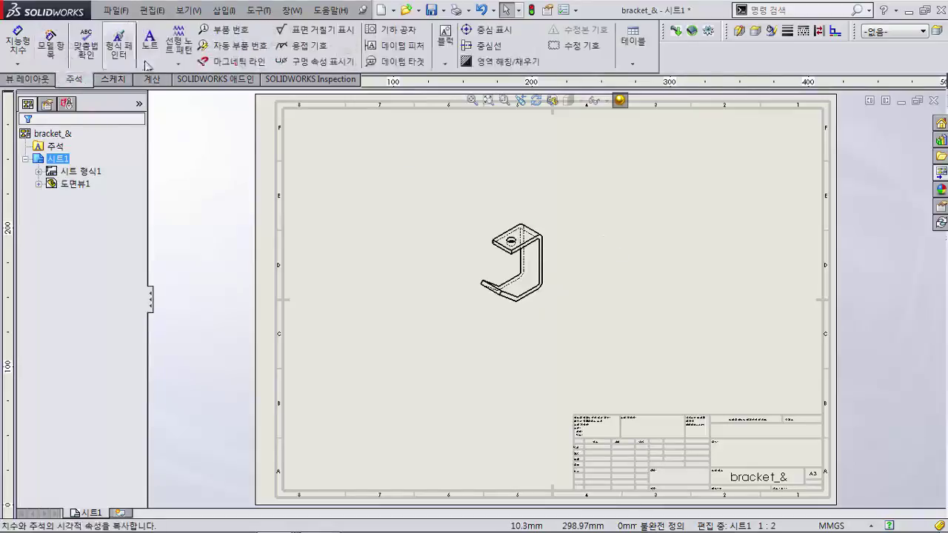
pyautogui.click(150, 45)
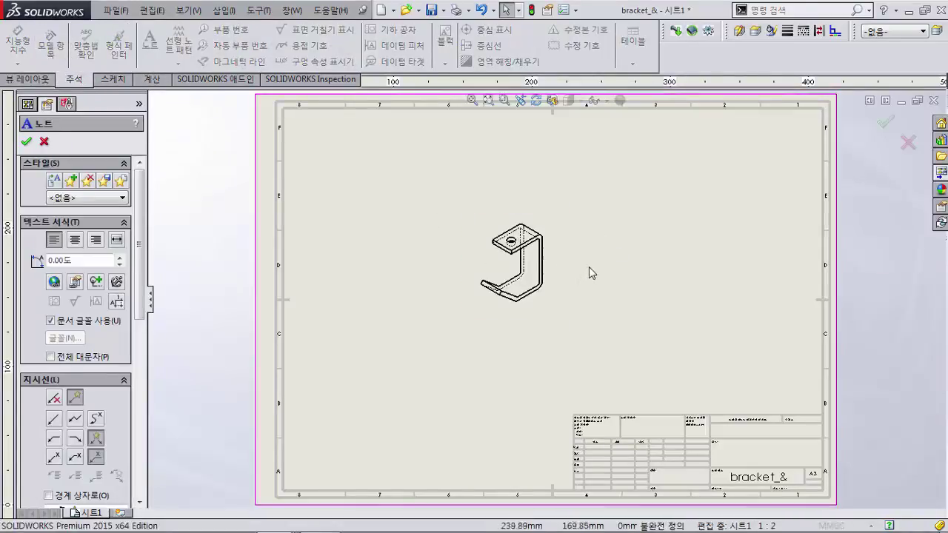
pyautogui.click(642, 322)
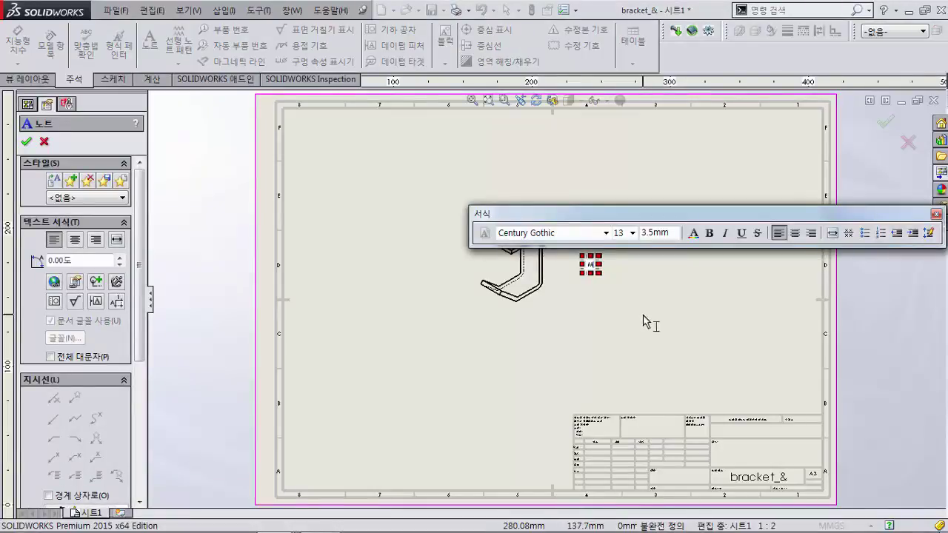
pyautogui.write('MAVEN')
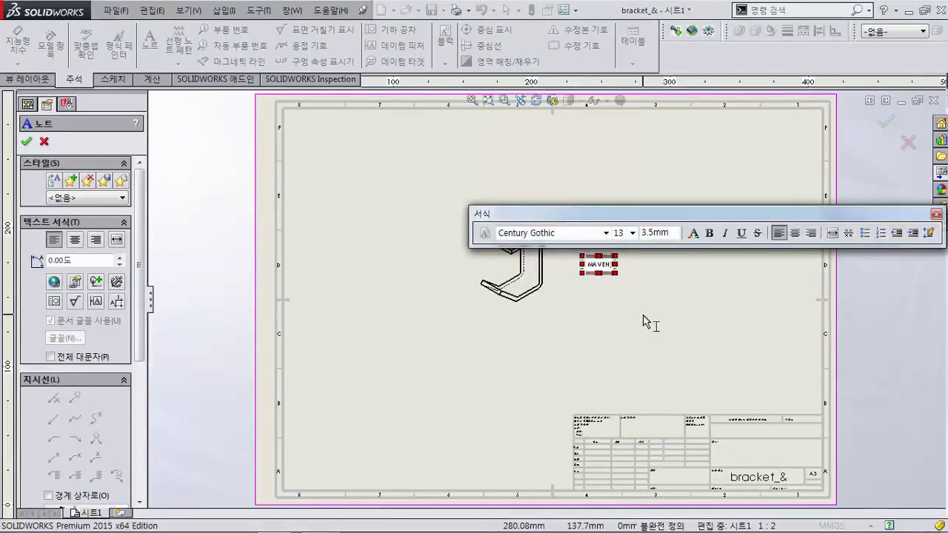
# Format the MAVEN text as bold HY헤드라인M at font size 100.
pyautogui.hotkey('ctrl', 'a')
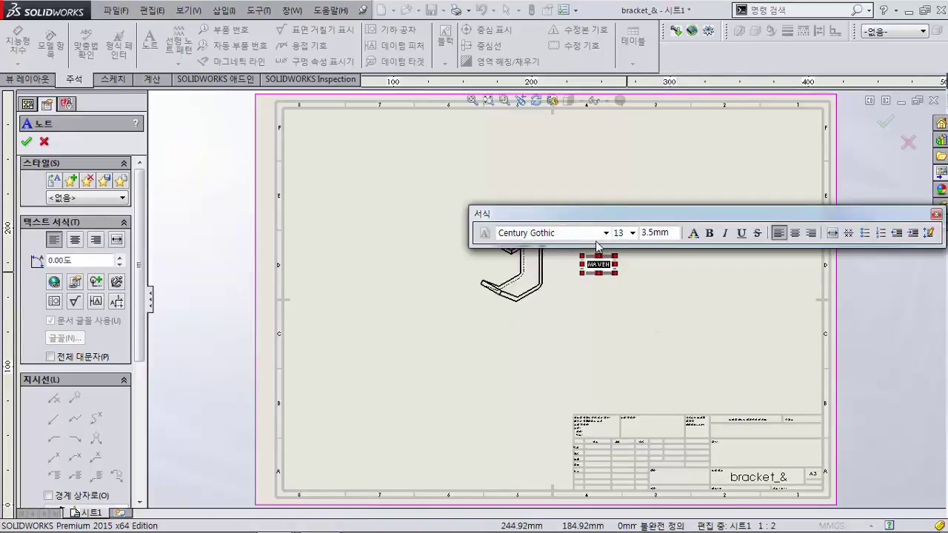
pyautogui.click(605, 233)
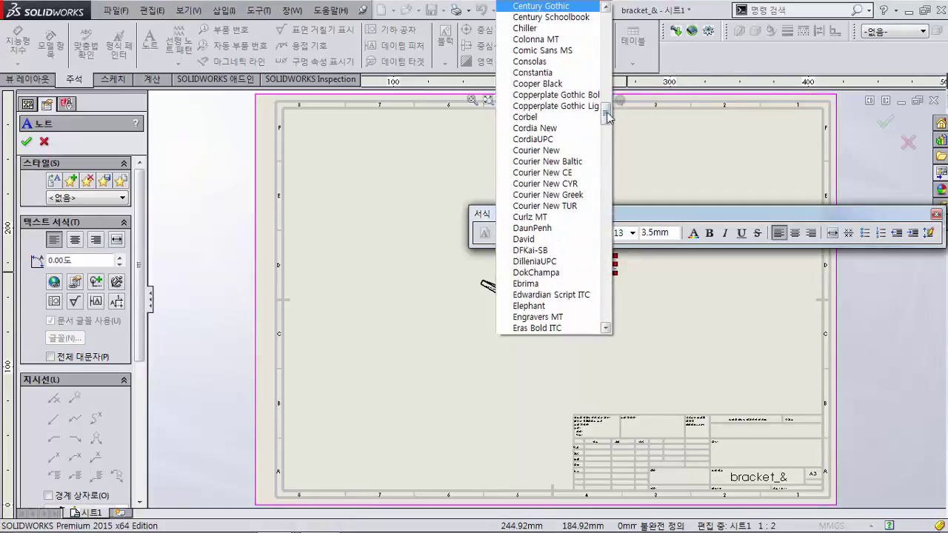
pyautogui.moveTo(605, 118); pyautogui.dragTo(612, 161)
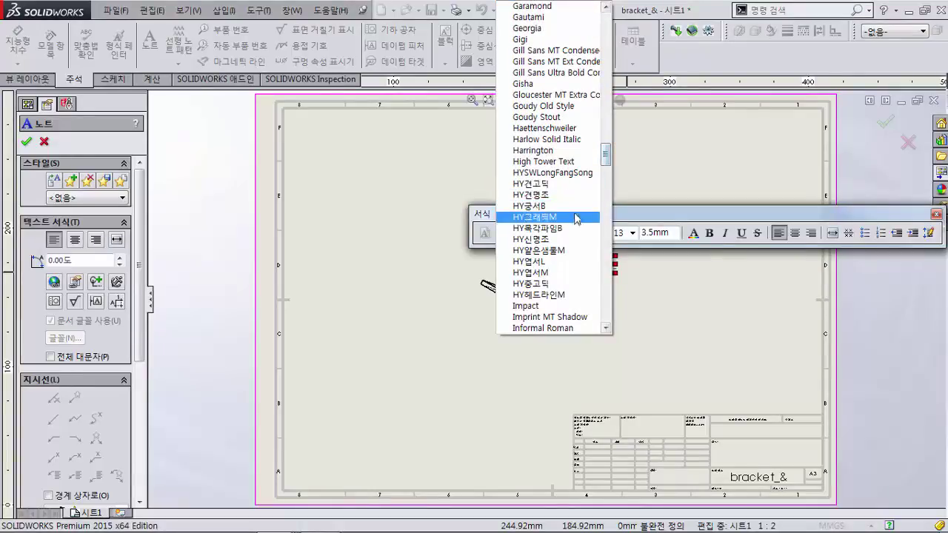
pyautogui.click(548, 295)
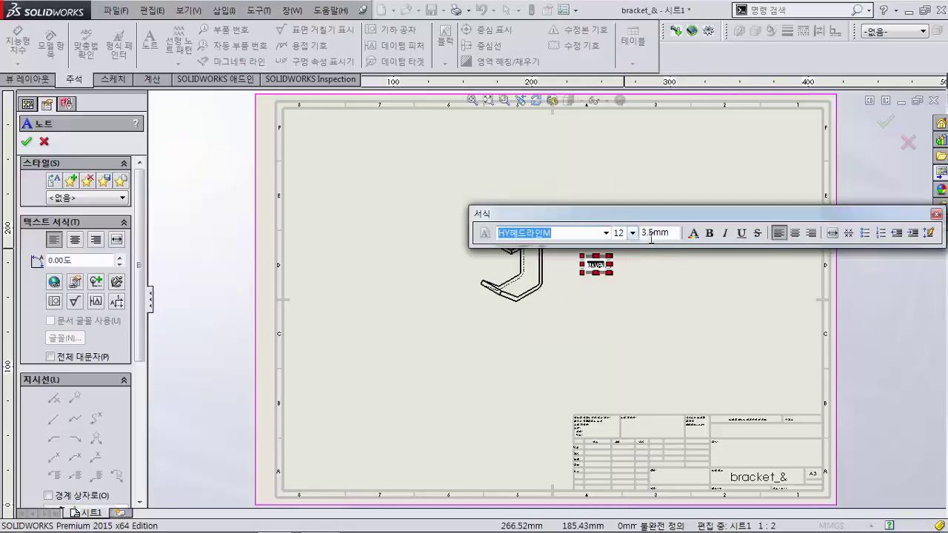
pyautogui.click(710, 234)
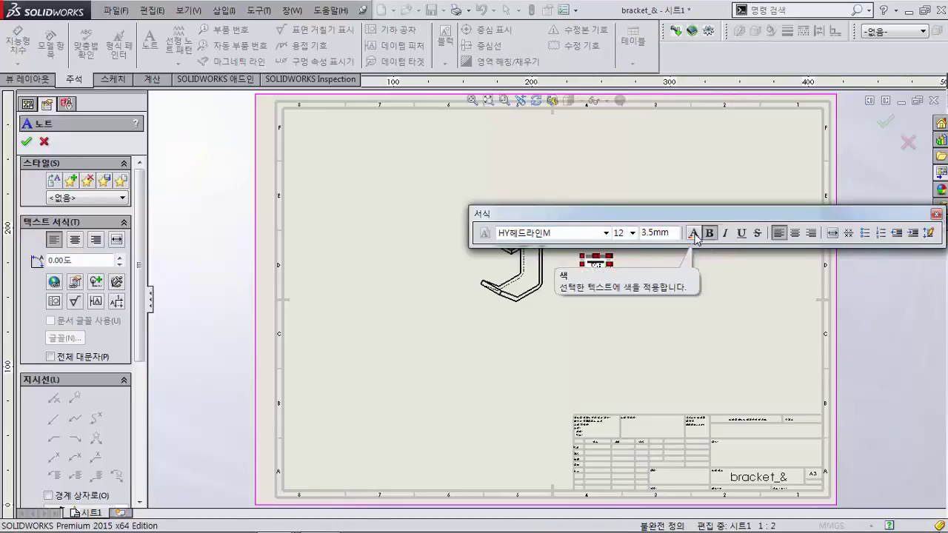
pyautogui.doubleClick(621, 233)
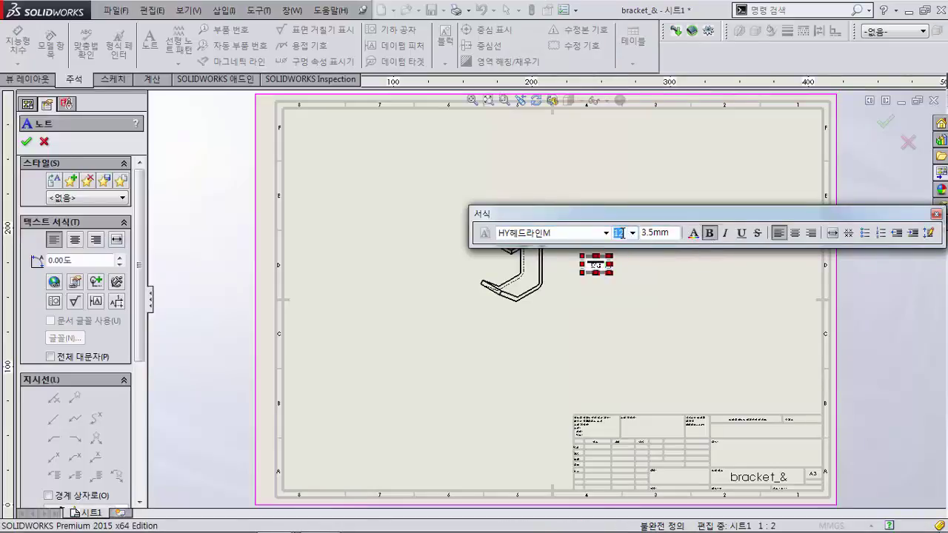
pyautogui.write('100')
pyautogui.press('Return')
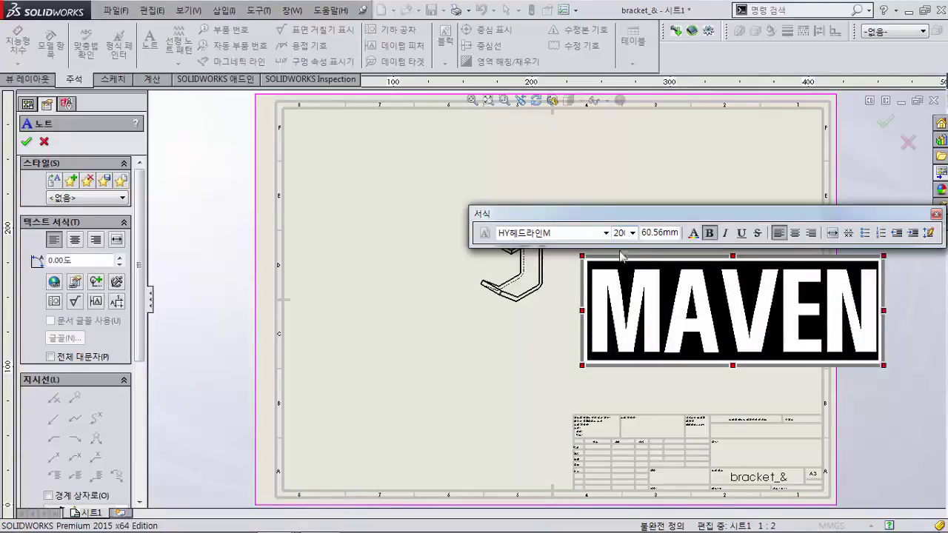
# Finish the note and move MAVEN to the sheet centre.
pyautogui.click(524, 336)
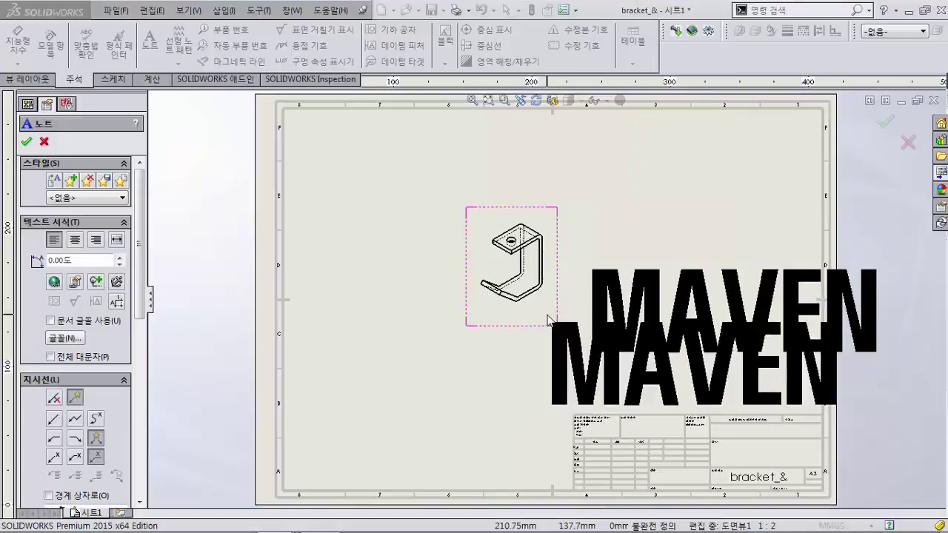
pyautogui.press('Escape')
pyautogui.moveTo(630, 300)
pyautogui.mouseDown()
pyautogui.moveTo(405, 252)
pyautogui.moveTo(442, 256)
pyautogui.moveTo(443, 268)
pyautogui.mouseUp()
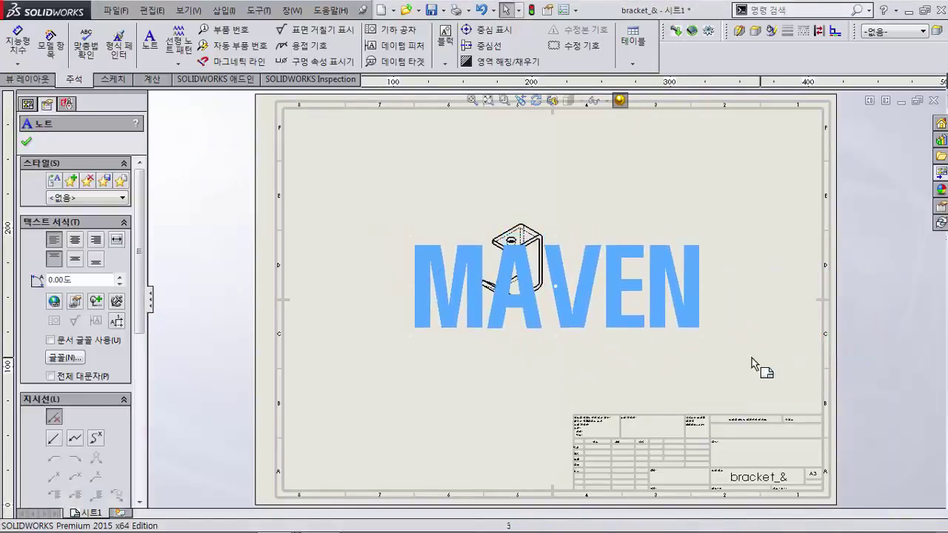
# Change the MAVEN note's text colour to a pale light grey custom colour.
pyautogui.press('Escape')
pyautogui.doubleClick(575, 314)
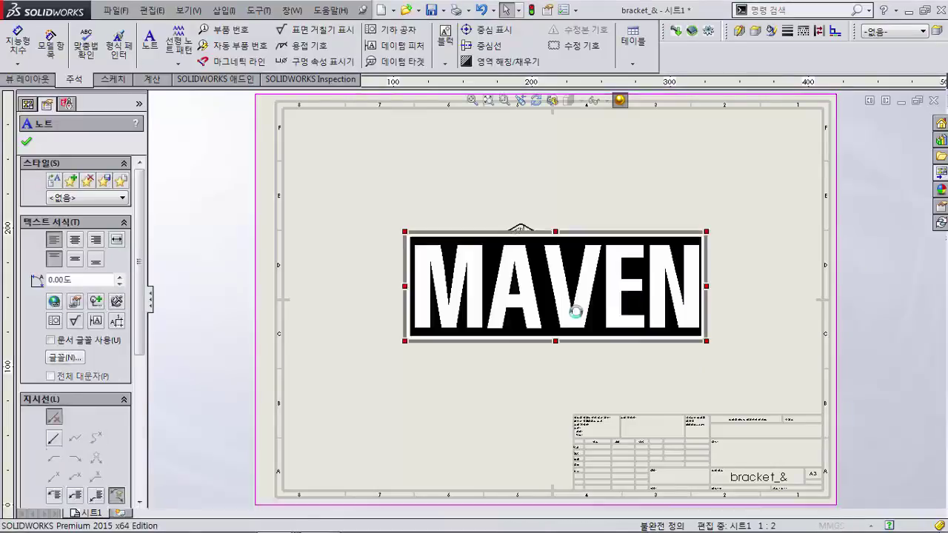
pyautogui.click(631, 208)
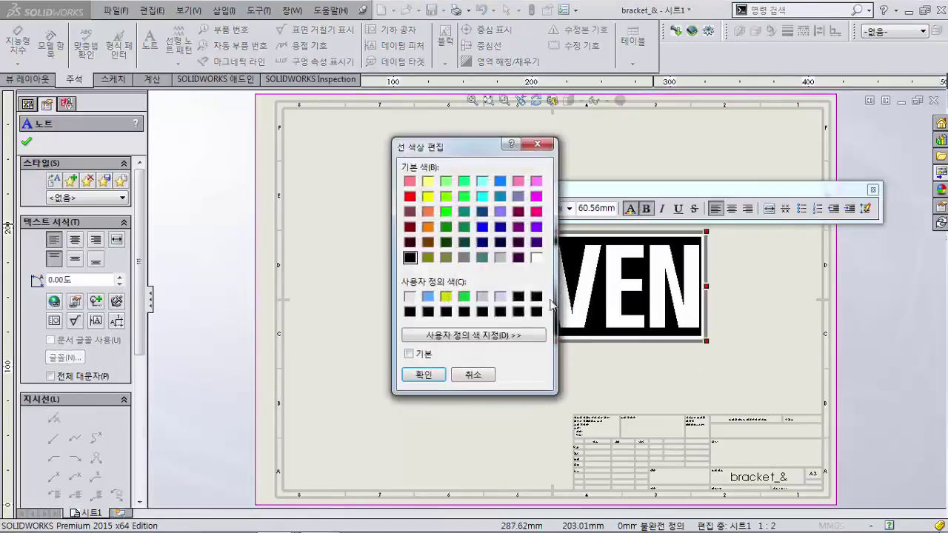
pyautogui.click(501, 296)
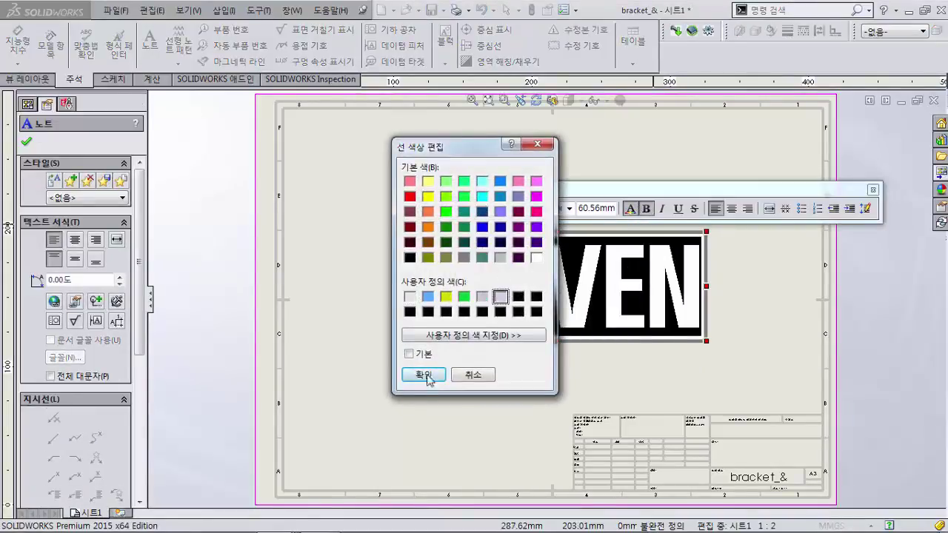
pyautogui.click(424, 374)
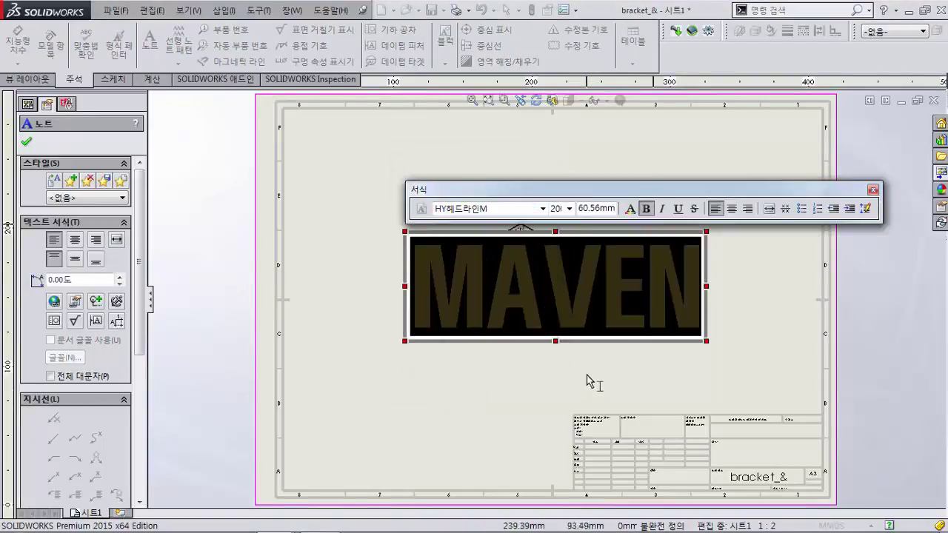
pyautogui.click(587, 380)
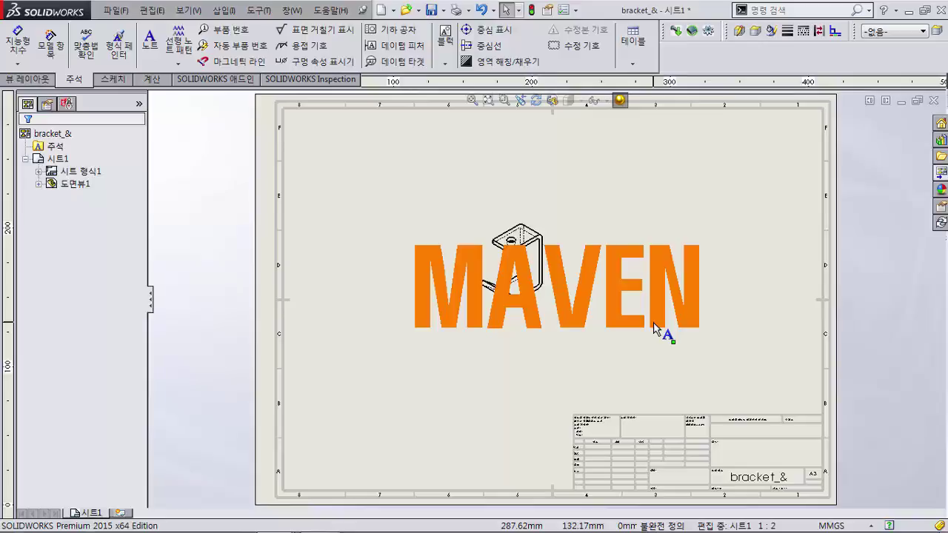
pyautogui.click(620, 359)
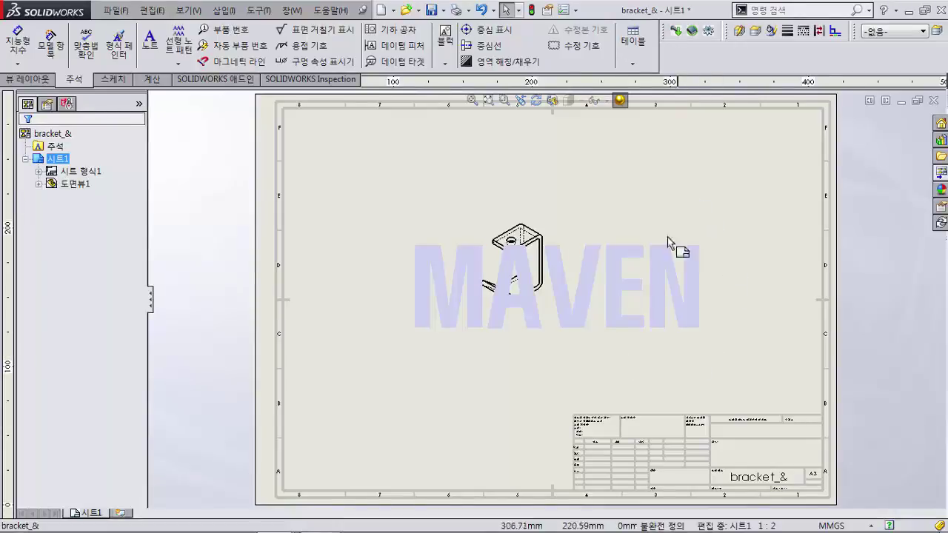
pyautogui.click(657, 272)
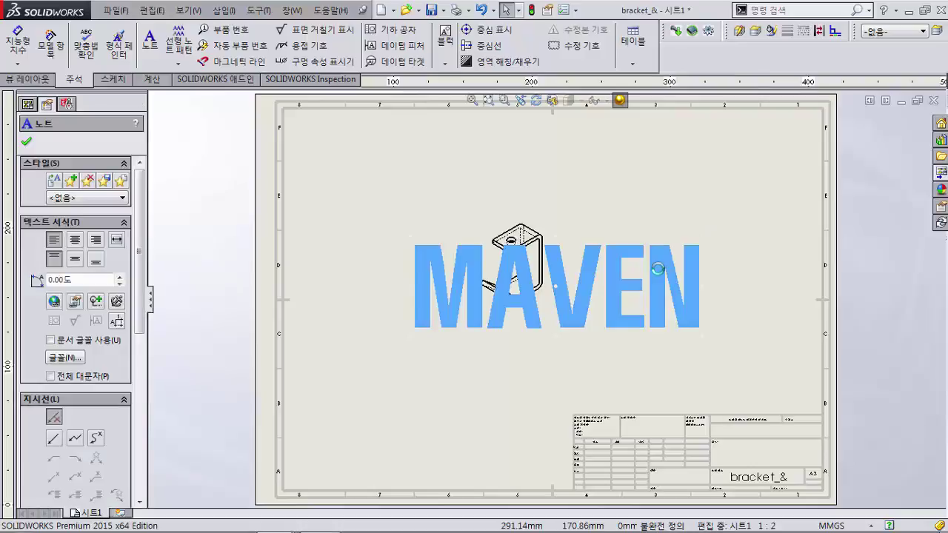
# Move the MAVEN note into the sheet format, centred on the sheet.
pyautogui.press('Delete')
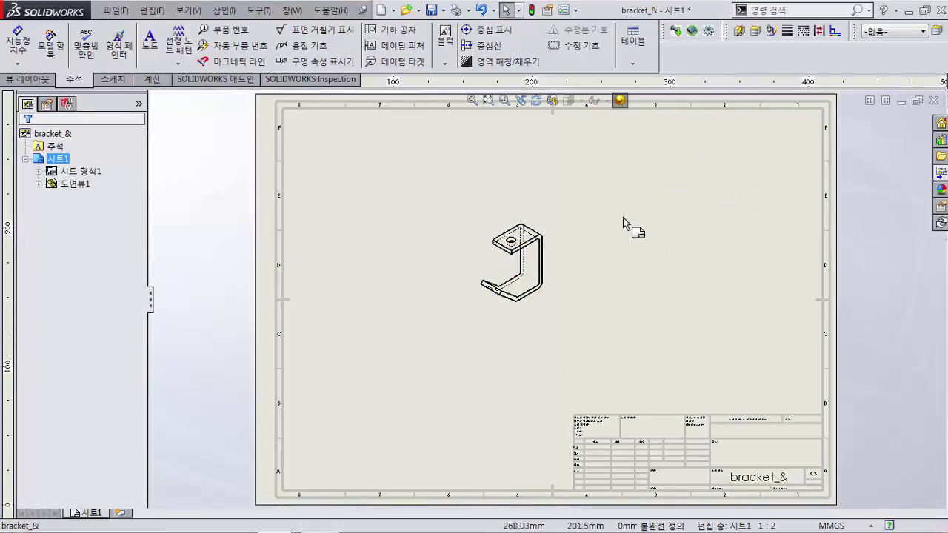
pyautogui.rightClick(681, 212)
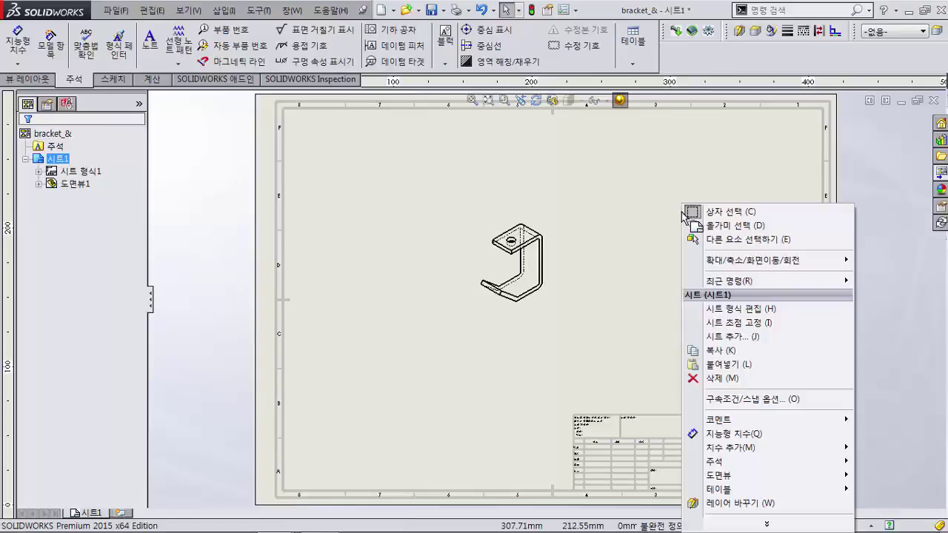
pyautogui.click(715, 309)
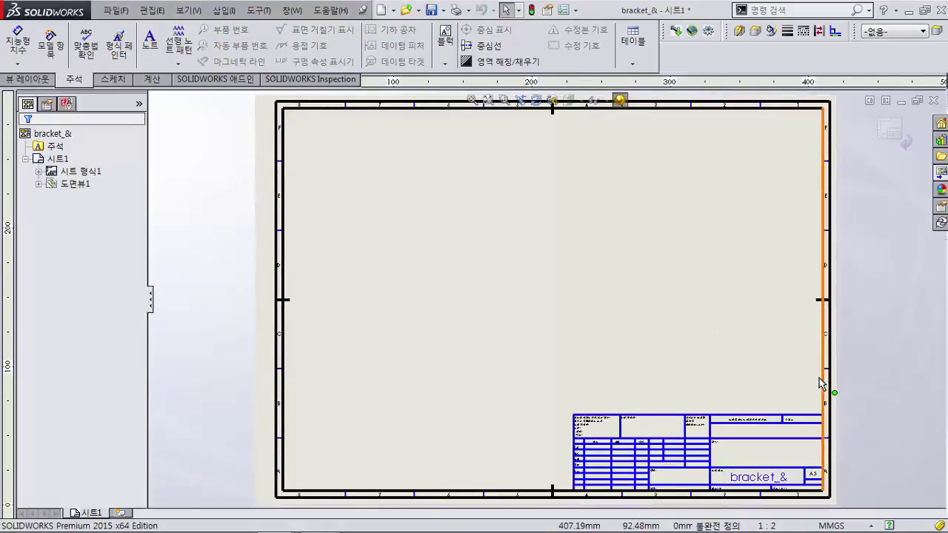
pyautogui.click(526, 277)
pyautogui.hotkey('ctrl', 'v')
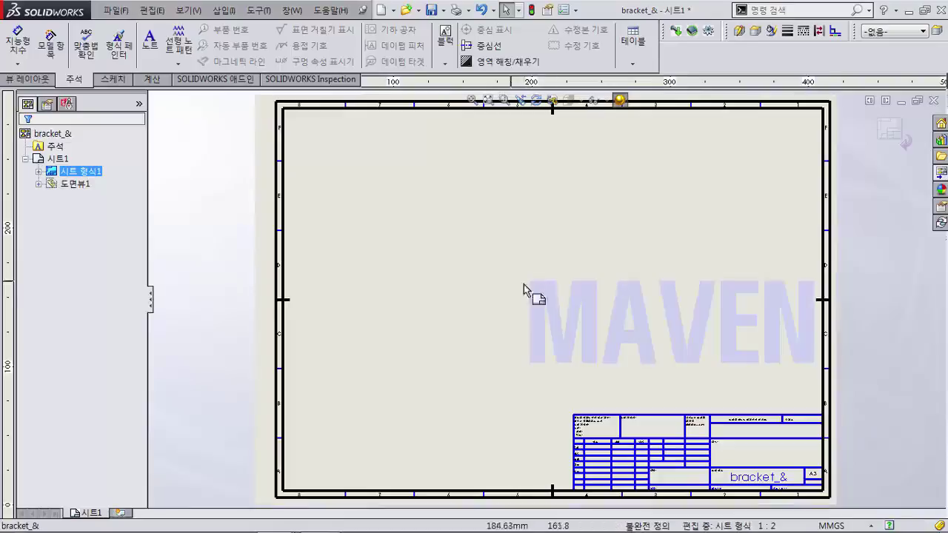
pyautogui.click(540, 289)
pyautogui.moveTo(540, 288); pyautogui.dragTo(472, 251)
pyautogui.moveTo(432, 250); pyautogui.dragTo(432, 262)
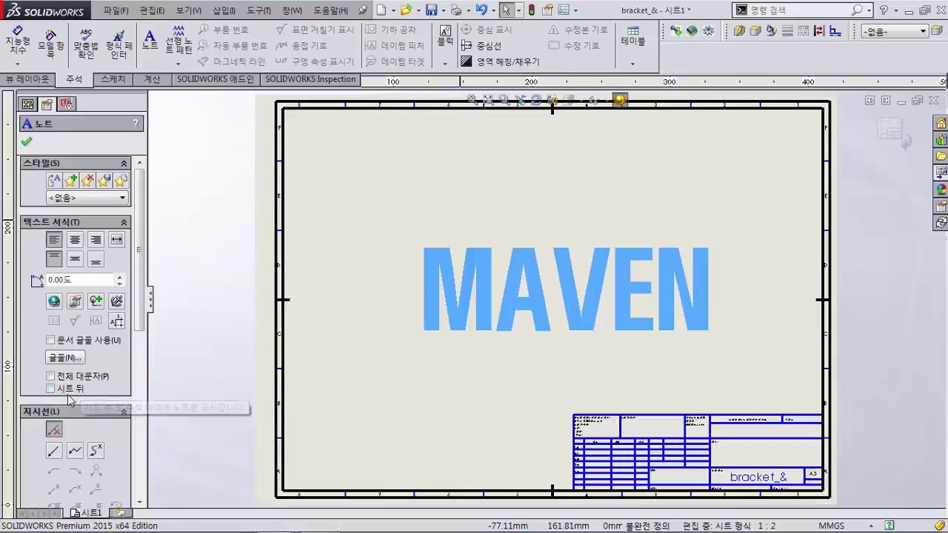
# Set the MAVEN note to Behind Sheet and return to editing the sheet.
pyautogui.click(51, 388)
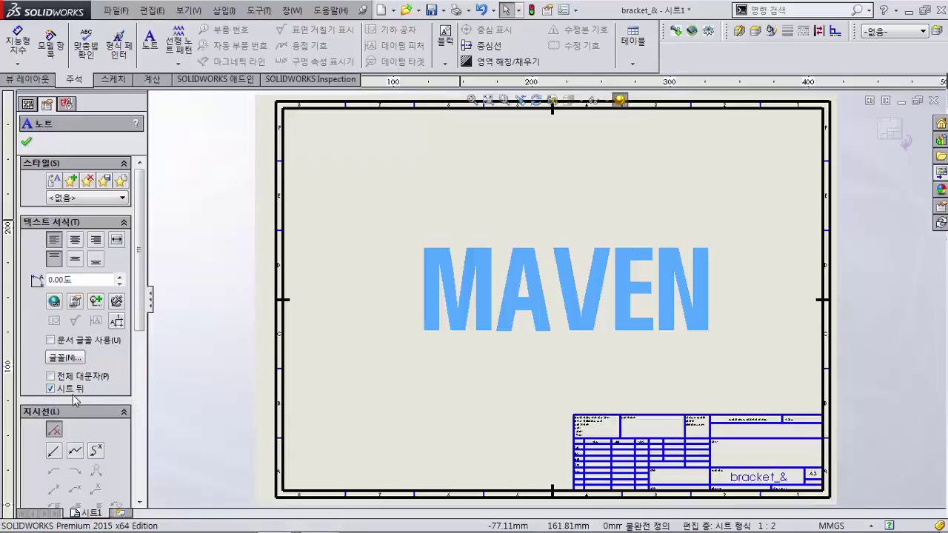
pyautogui.click(27, 142)
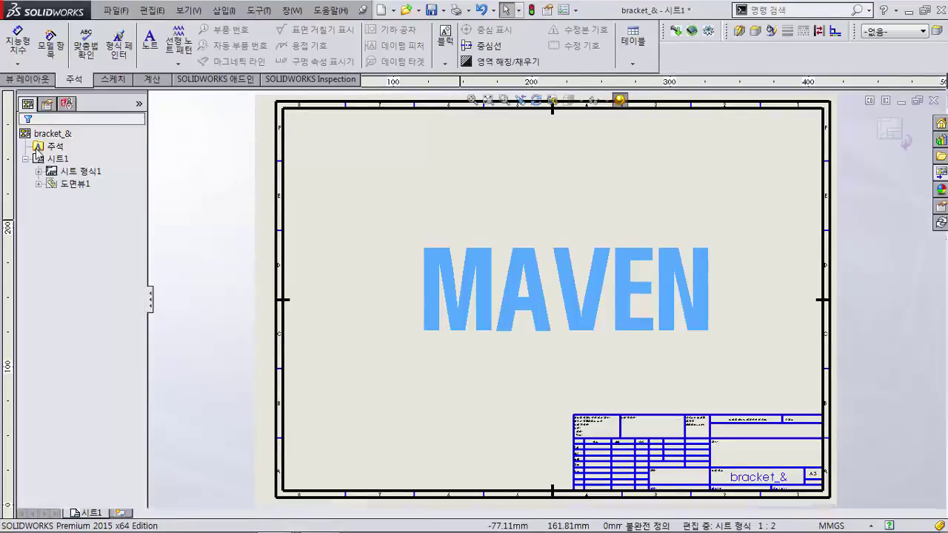
pyautogui.click(371, 195)
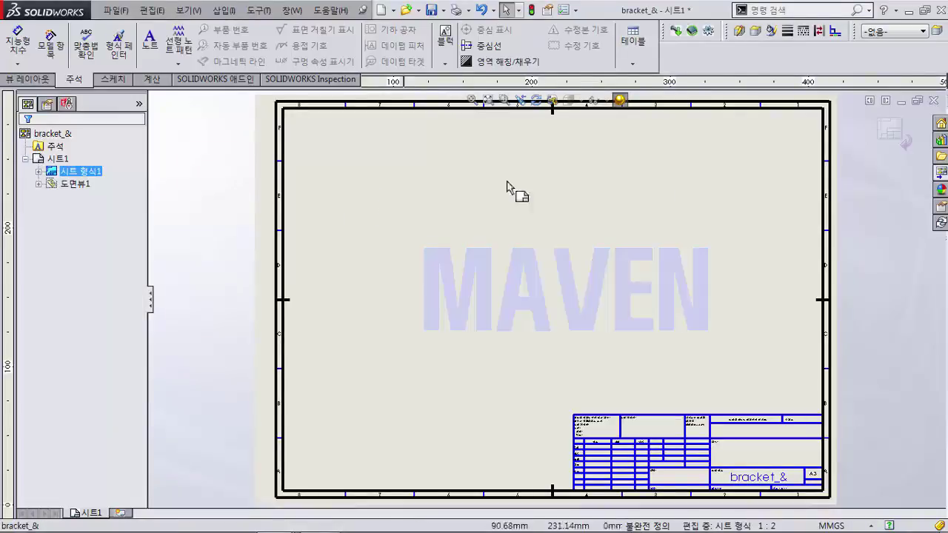
pyautogui.click(893, 133)
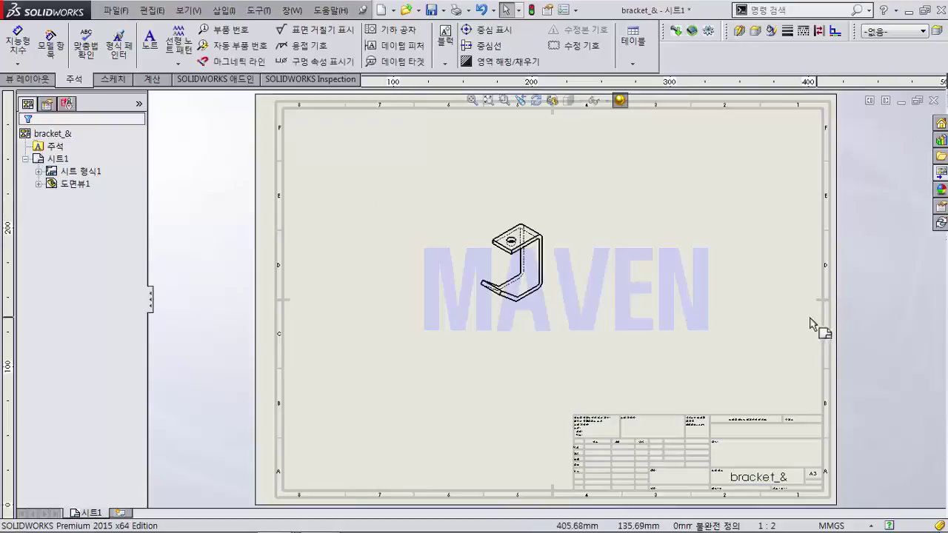